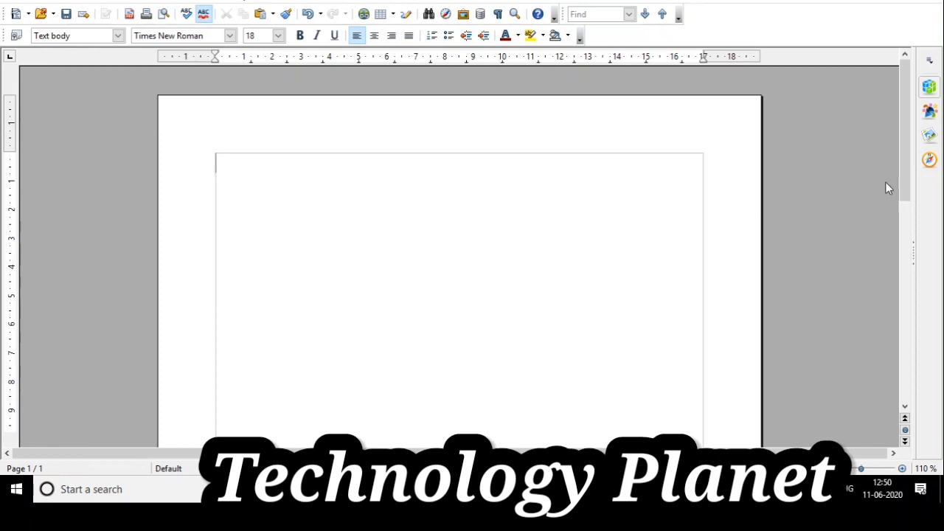
Step: Enter five numbered questions on Change Case, Format Painter, paragraph versus character formatting, Formatting Aids, and short notes on Tab Stop, Clipboard and Line Spacing
left_click_drag(904, 164, 904, 172)
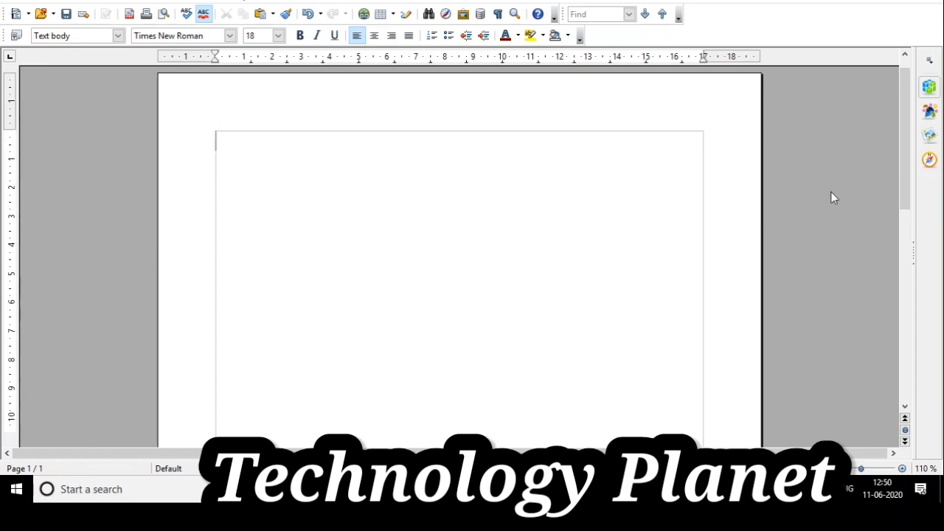
left_click_drag(904, 172, 890, 397)
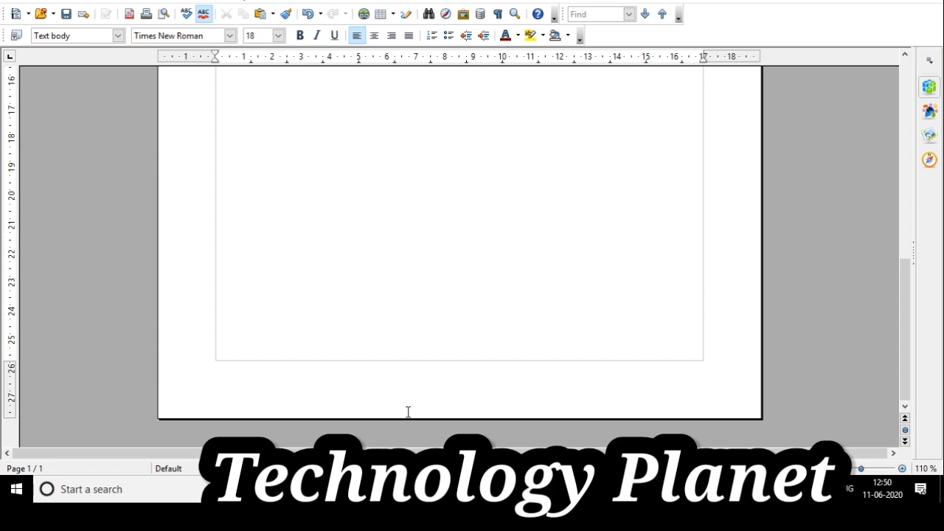
left_click_drag(903, 328, 906, 121)
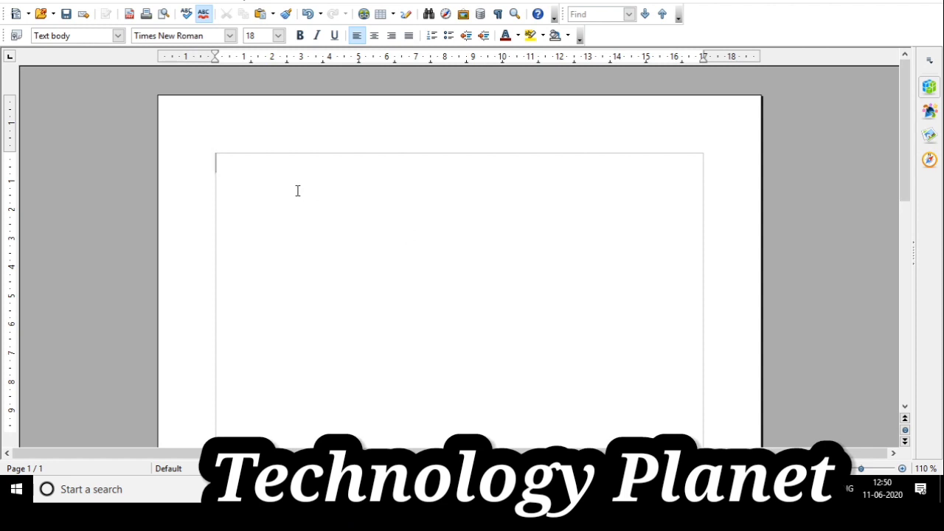
type("1)\tWhat do you mean Change Case? Name the change case option available in writer. 2)\tWhat do you mean by Format Painter? How can you apply into the document? 3)\tHow is paragraph formatting different from character formatting? 4)\tHow is setting up of Formatting Aids options useful? 5)\tWrite short notes on the following: \t(a)\tTab Stop\t(b) Clipboard \t(c)Line Spacing\t(d) Clipboard")
left_click(552, 365)
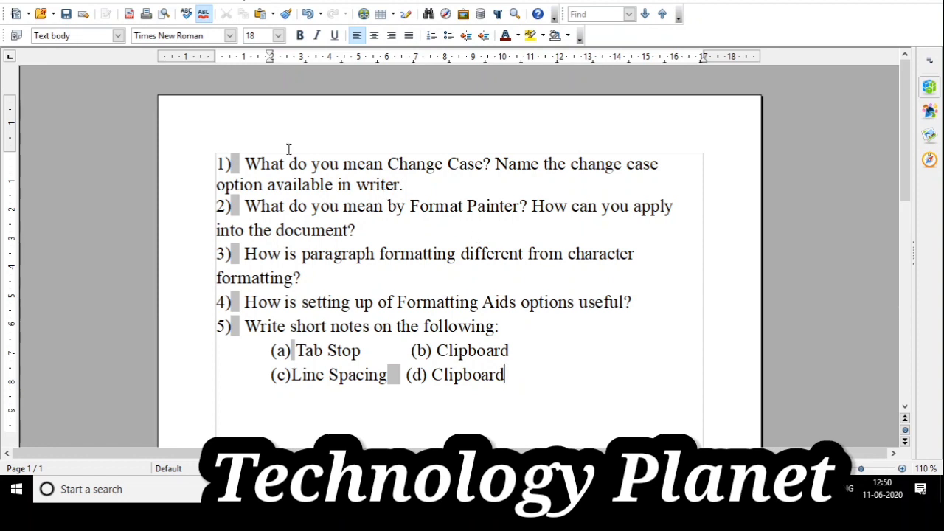
Step: Set the page's left margin to 3 cm in the page style and apply it
left_click(121, 2)
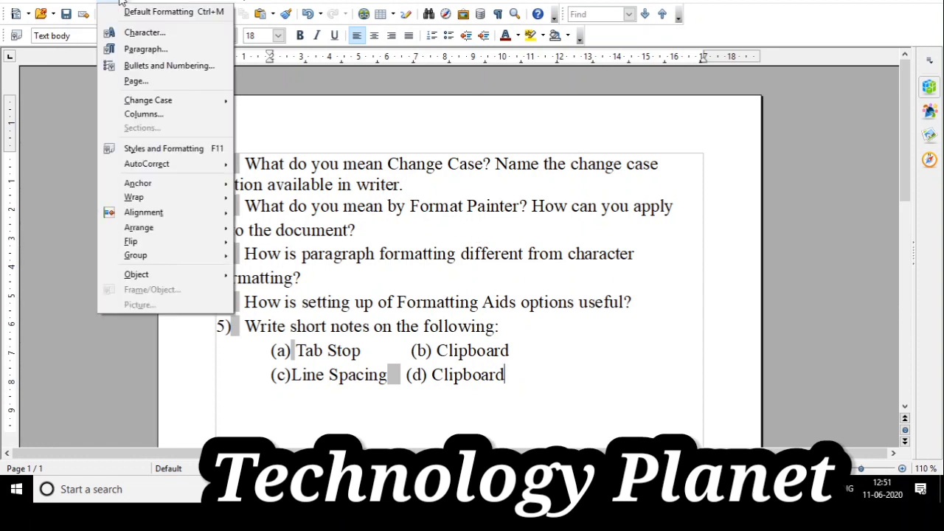
left_click(139, 81)
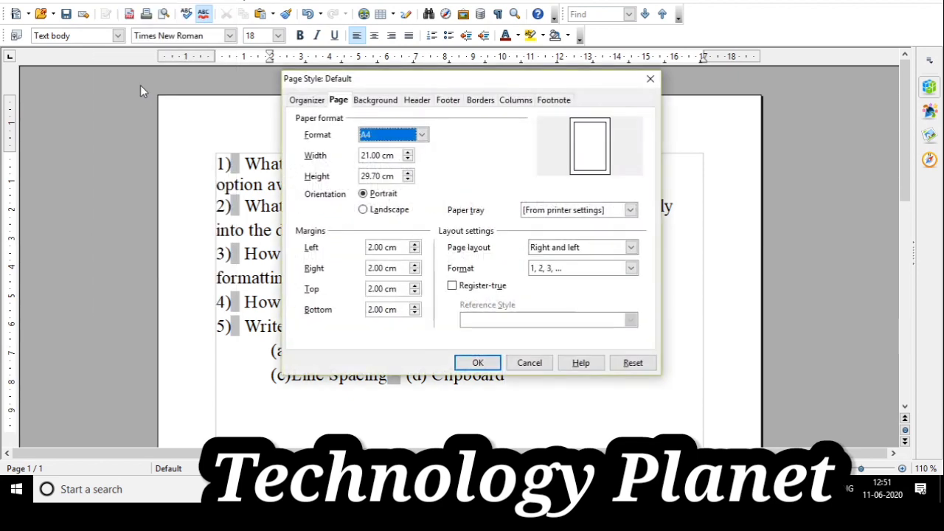
left_click_drag(442, 87, 627, 76)
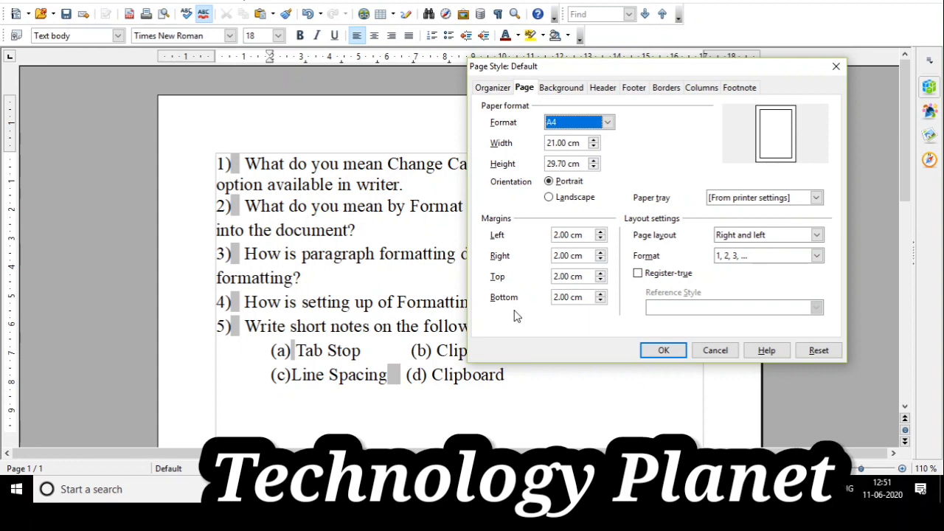
left_click(585, 234)
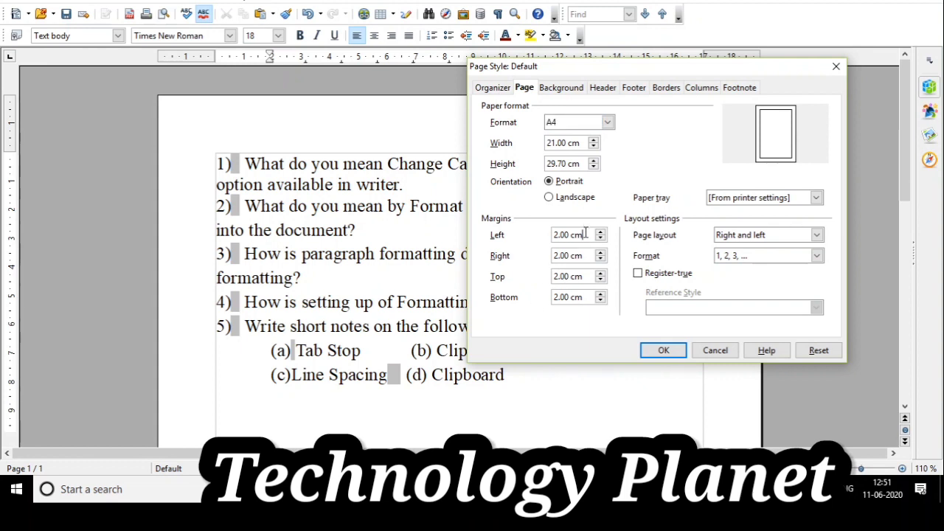
left_click_drag(585, 234, 552, 235)
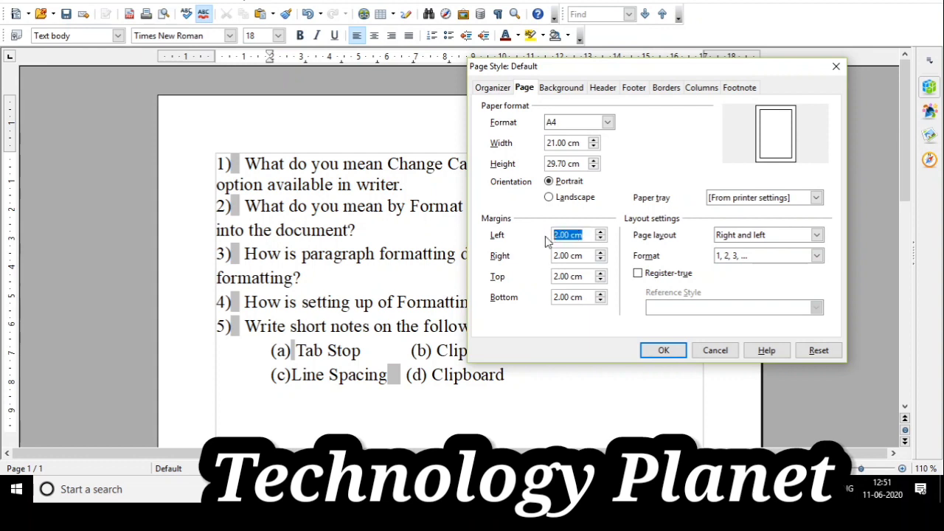
type("3")
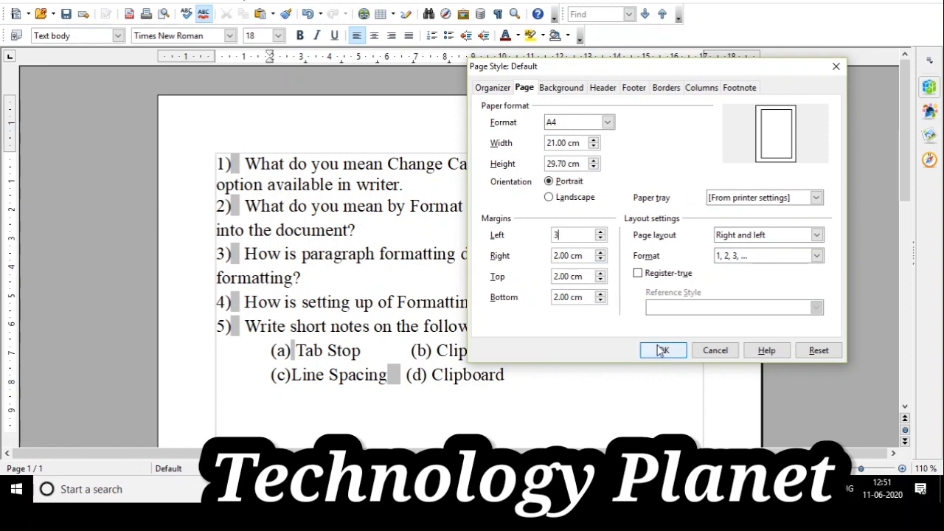
left_click(661, 351)
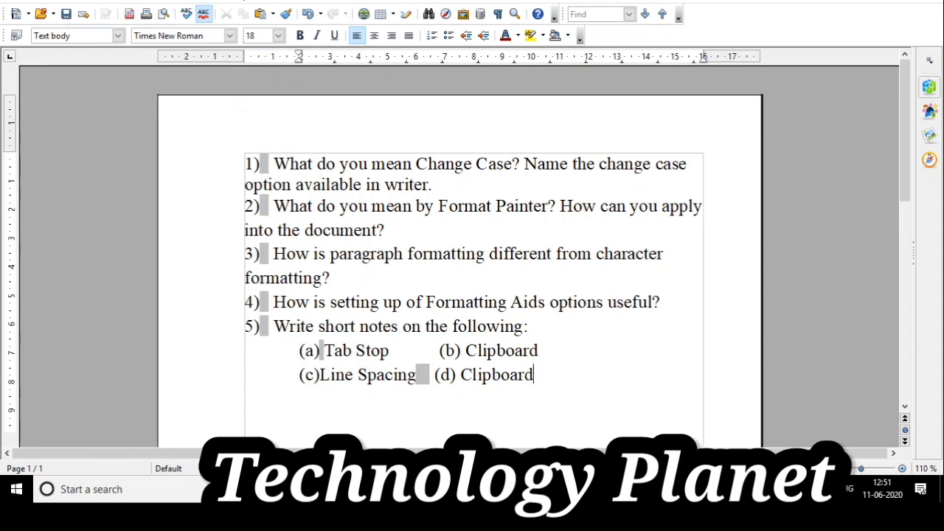
Step: Set the page's top margin to 4 cm in the page style and apply it
left_click(110, 1)
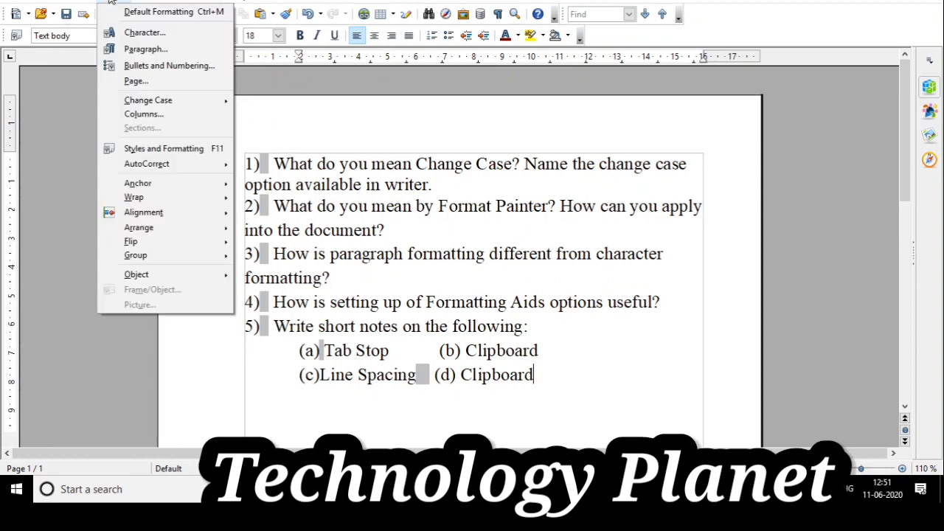
left_click(136, 82)
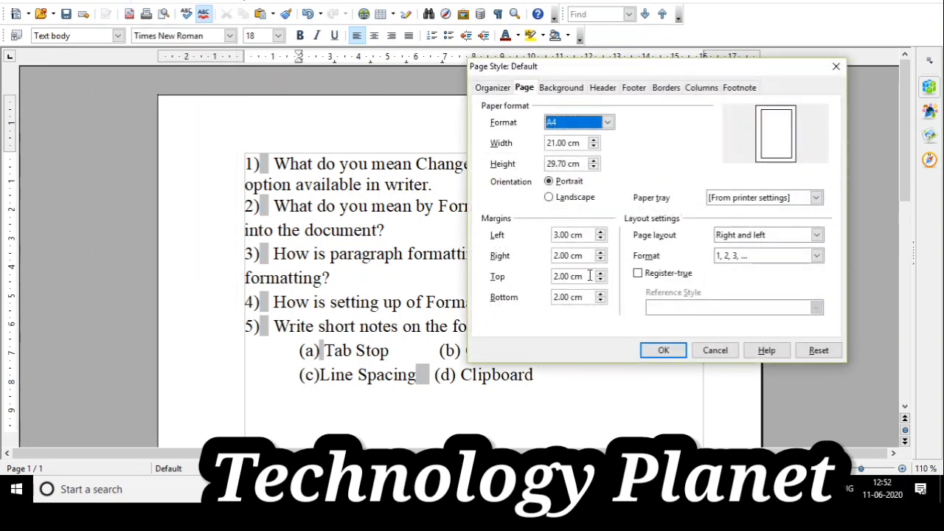
left_click_drag(590, 278, 549, 281)
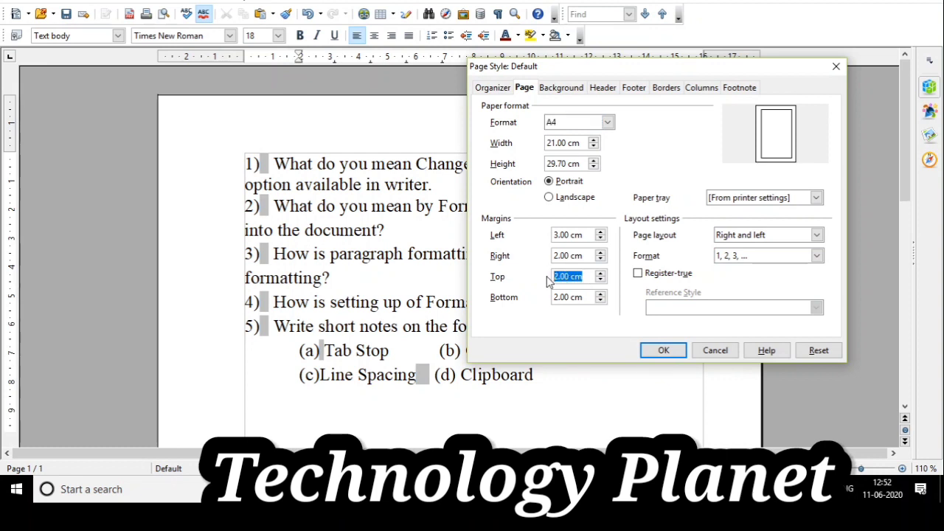
type("4")
left_click(662, 351)
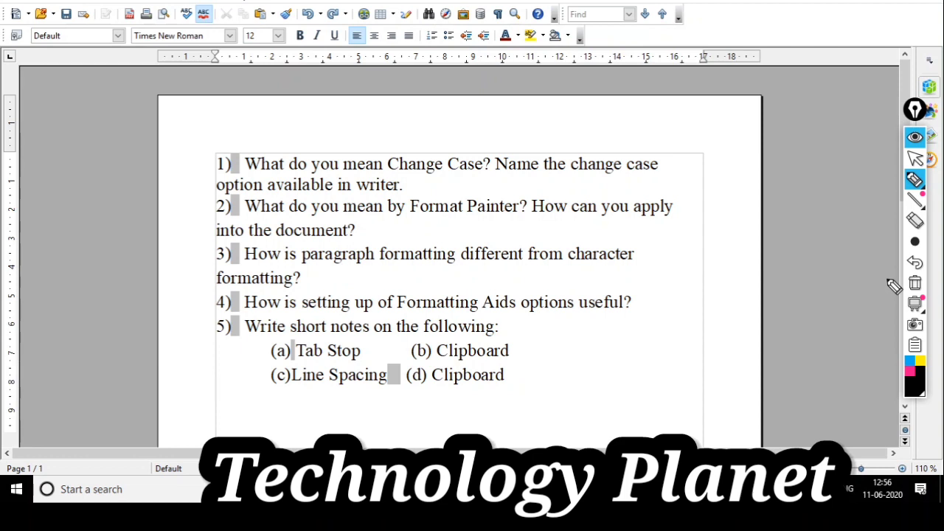
Step: Indent all the question paragraphs by 3 cm before text, and deselect the text
key("ctrl+a")
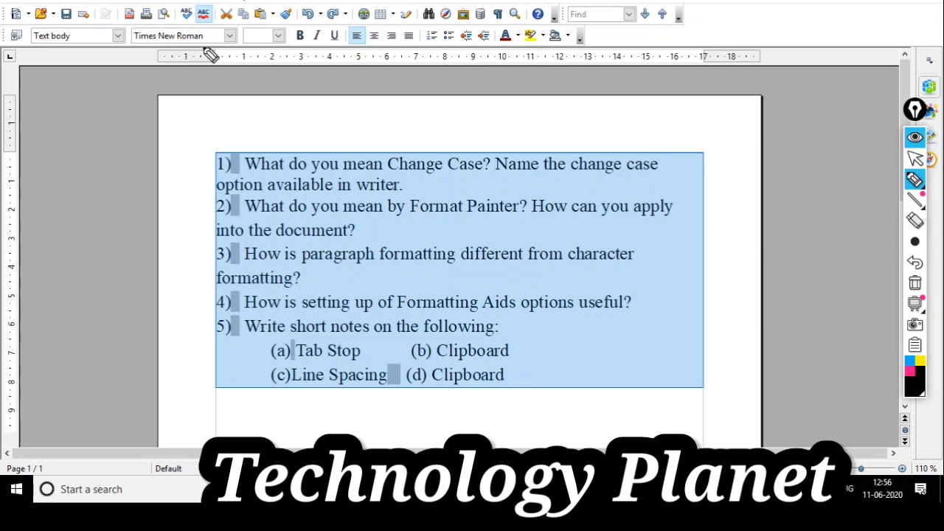
left_click(915, 158)
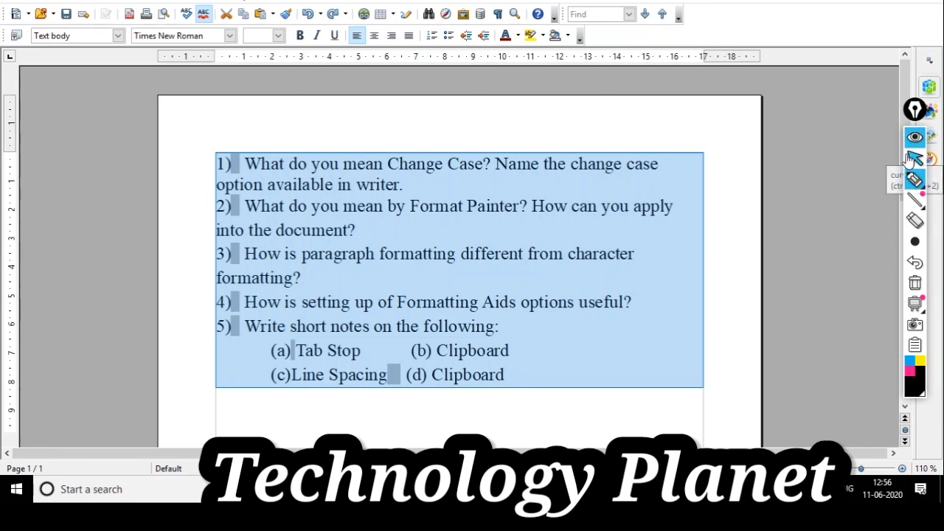
left_click(113, 3)
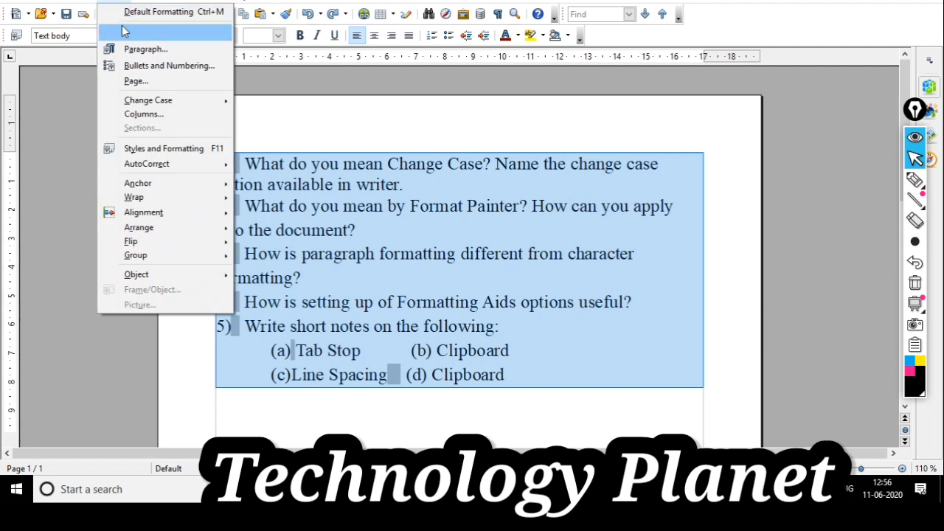
left_click(134, 49)
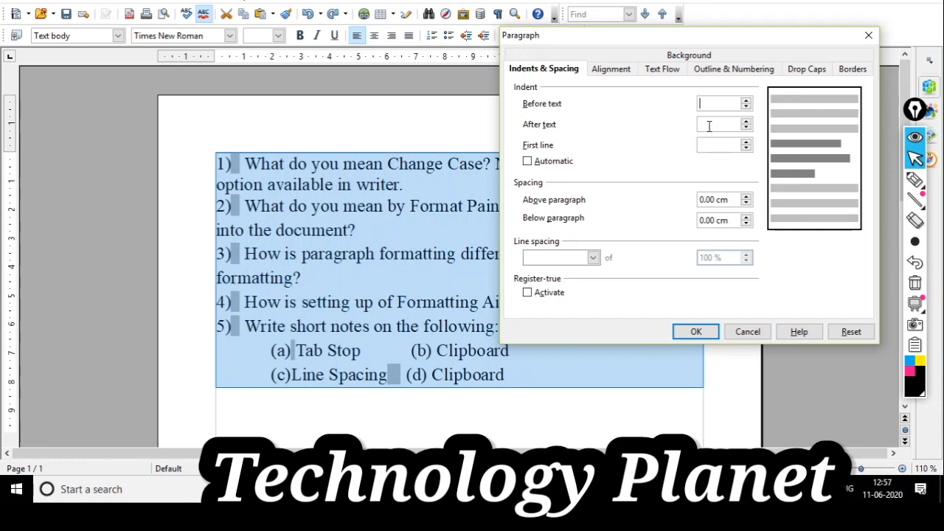
type("3")
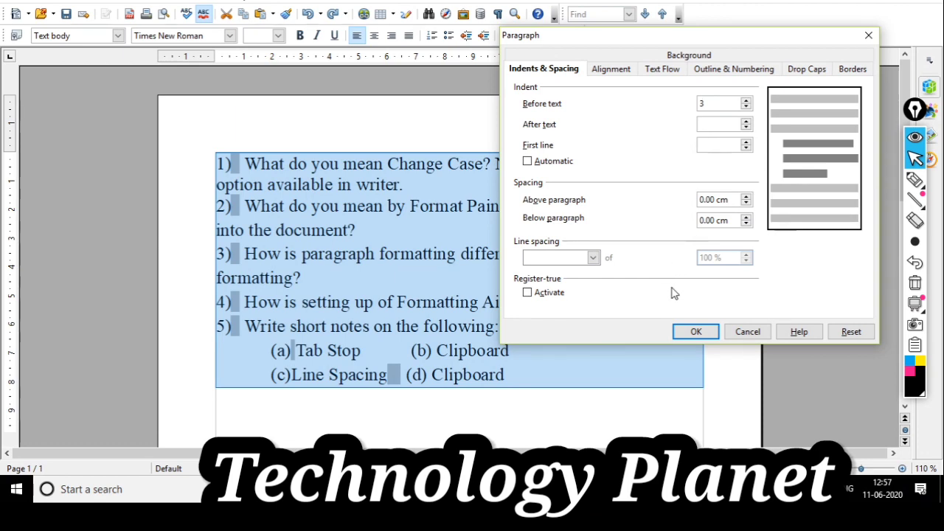
left_click(696, 333)
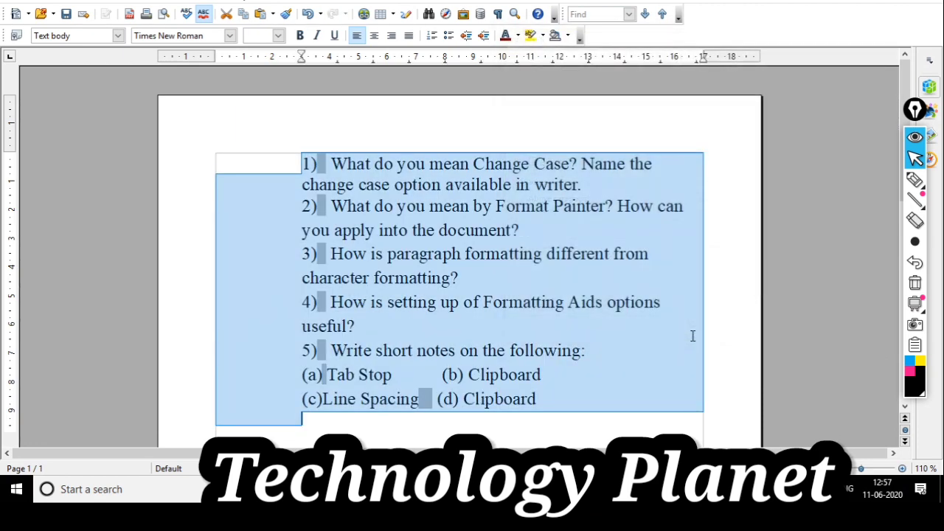
left_click(532, 424)
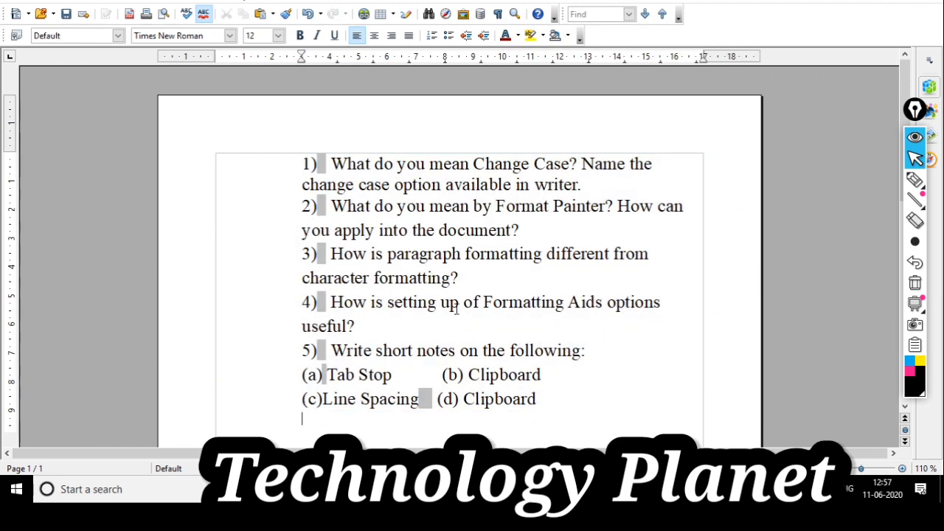
Step: Draw freehand black double-headed arrows across the left indent and the left page margin, with a tick-shaped stroke beside the first question
left_click(916, 179)
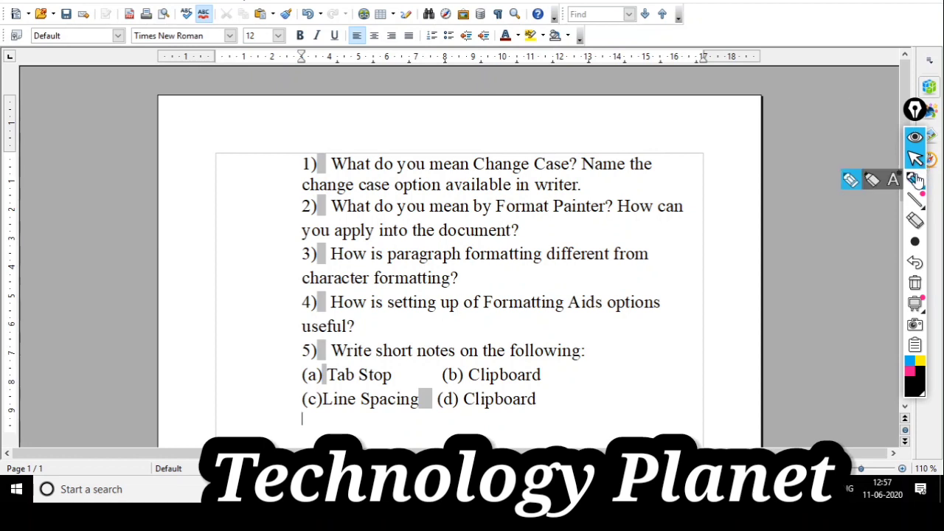
left_click(869, 182)
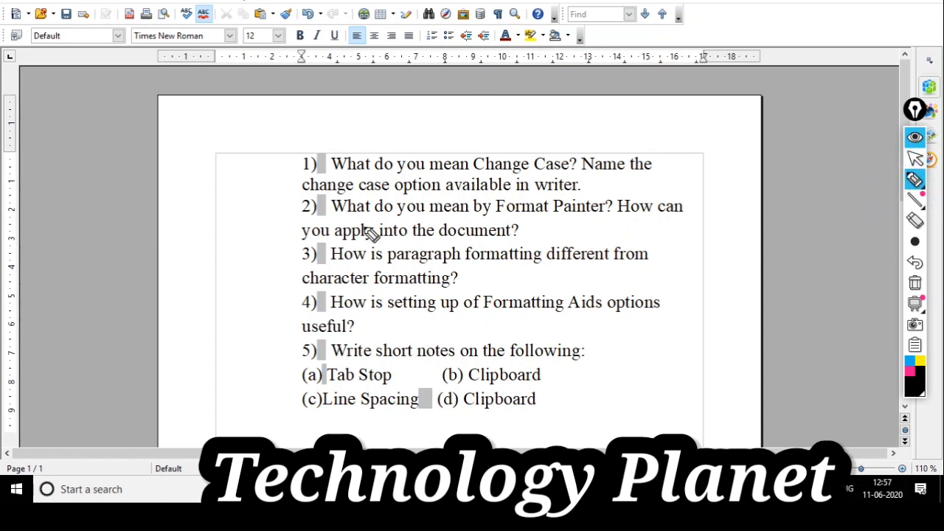
mouse_move(216, 242)
left_mouse_down()
mouse_move(303, 243)
mouse_move(284, 235)
mouse_move(285, 262)
left_mouse_up()
mouse_move(217, 238)
left_mouse_down()
mouse_move(206, 267)
mouse_move(235, 260)
left_mouse_up()
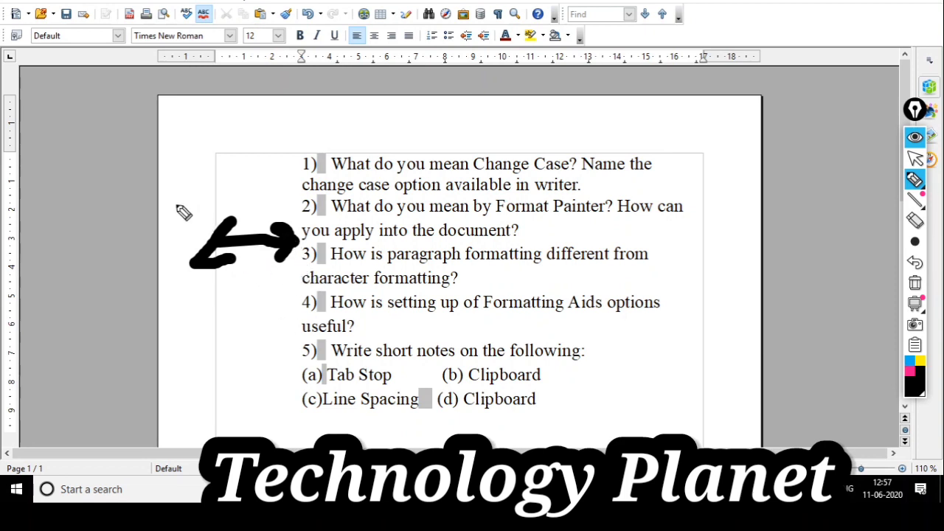
mouse_move(156, 206)
left_mouse_down()
mouse_move(214, 204)
mouse_move(169, 182)
mouse_move(167, 209)
left_mouse_up()
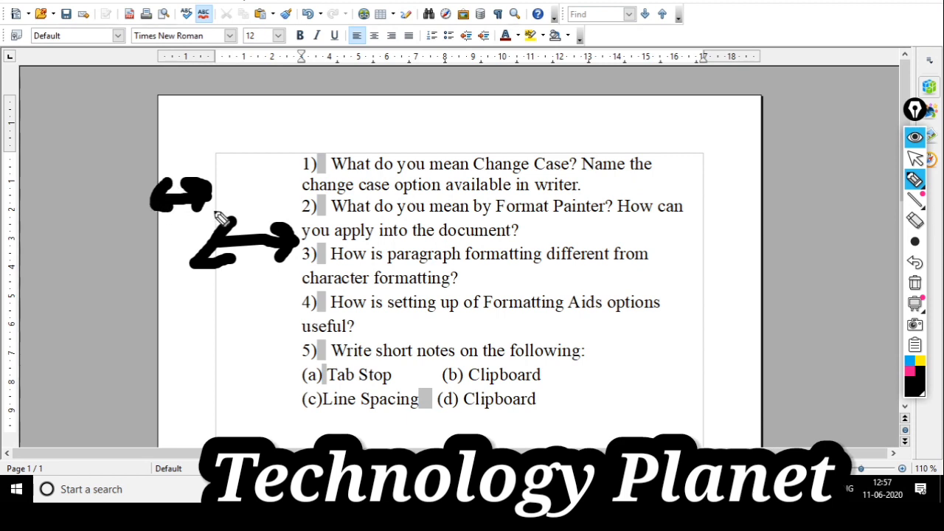
mouse_move(214, 181)
left_mouse_down()
mouse_move(222, 193)
mouse_move(255, 146)
left_mouse_up()
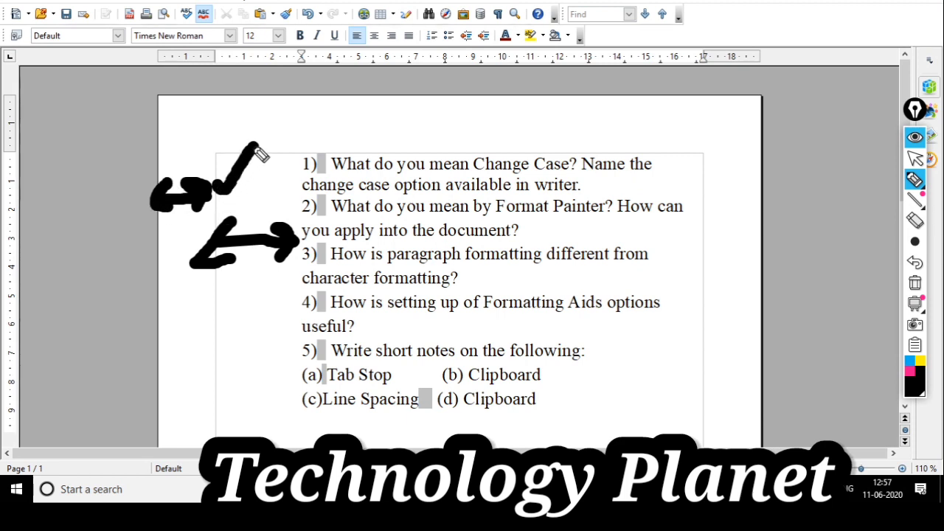